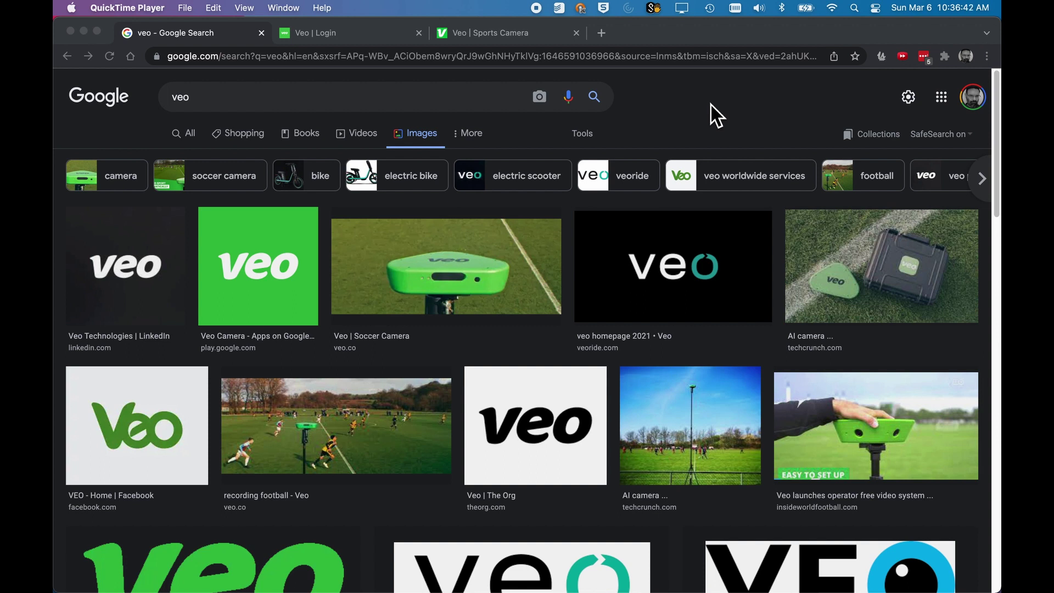
Step: Switch the Google 'veo' results to All and open the Veo Login page
click(189, 136)
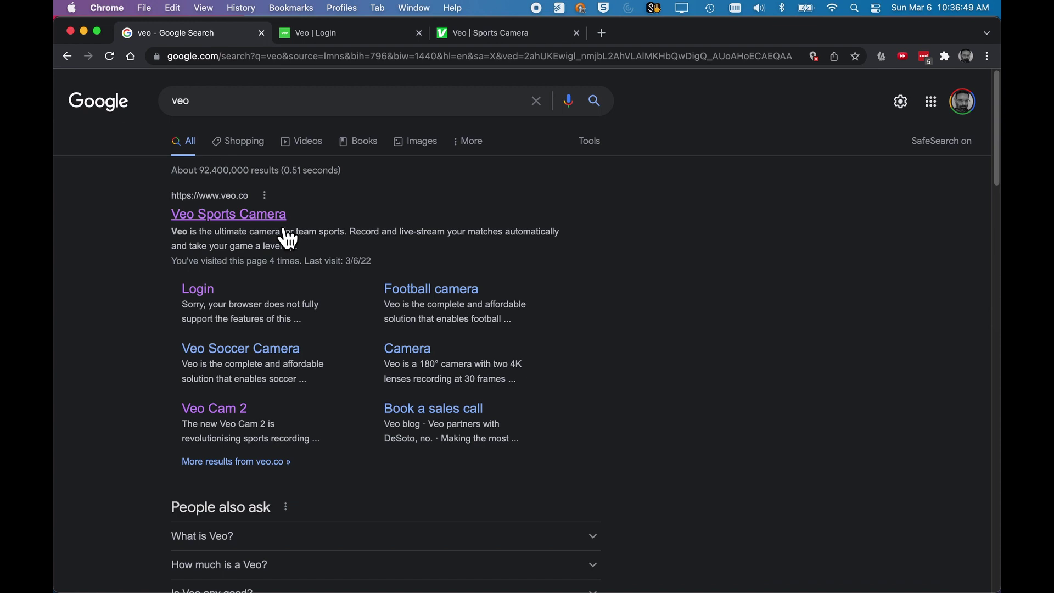
click(200, 291)
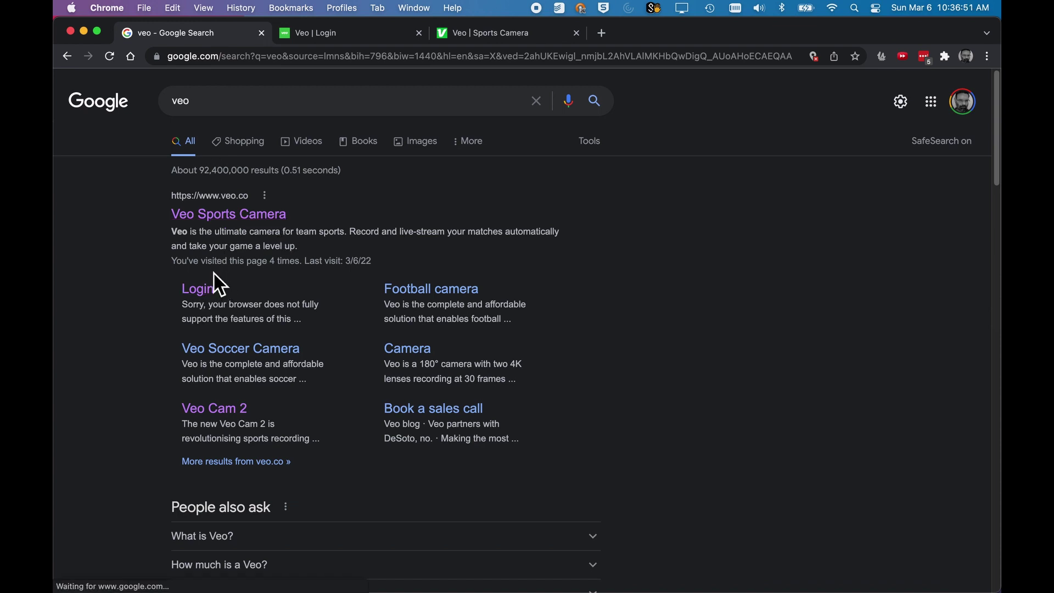
click(350, 43)
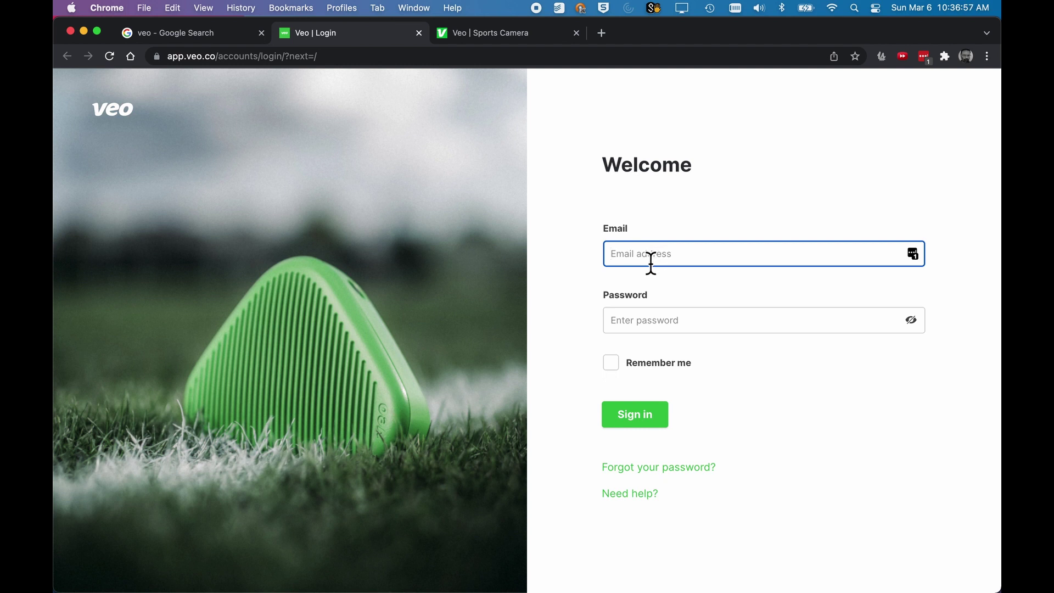
click(202, 34)
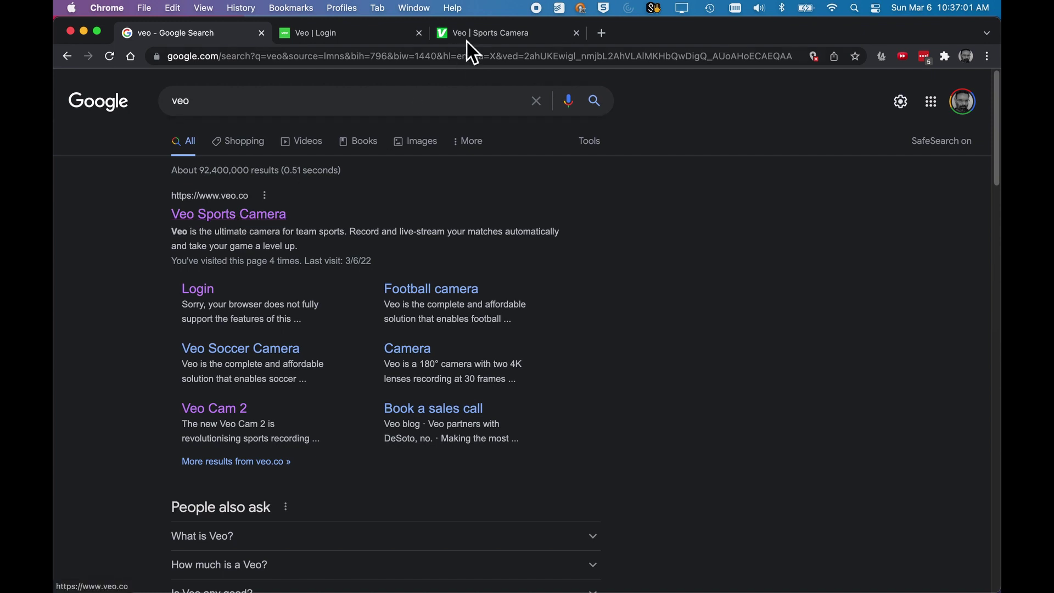
click(483, 35)
mouse_move(994, 82)
mouse_down()
mouse_move(976, 400)
mouse_move(996, 579)
mouse_up()
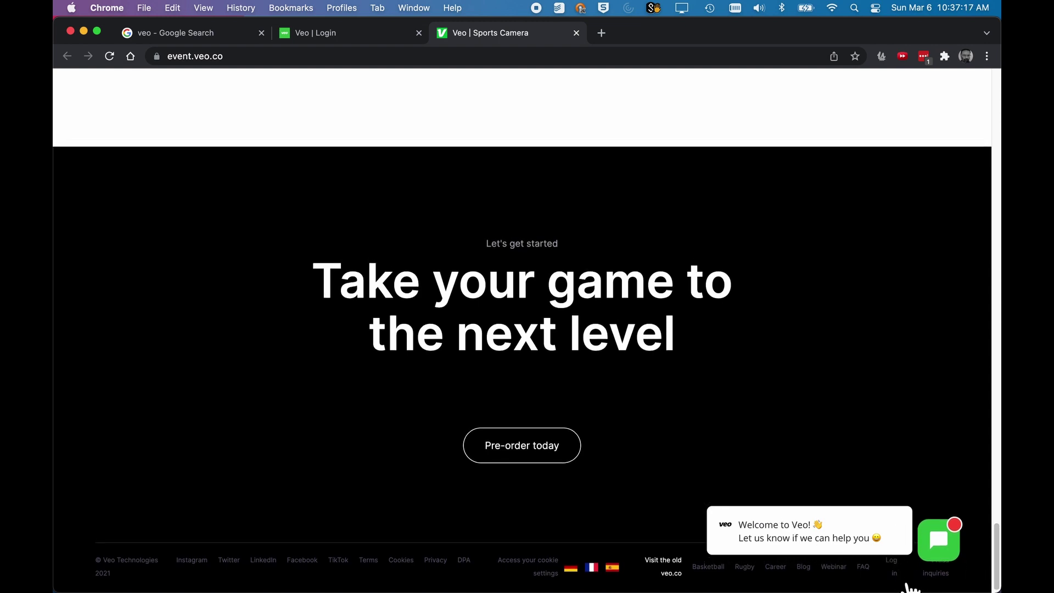
click(334, 36)
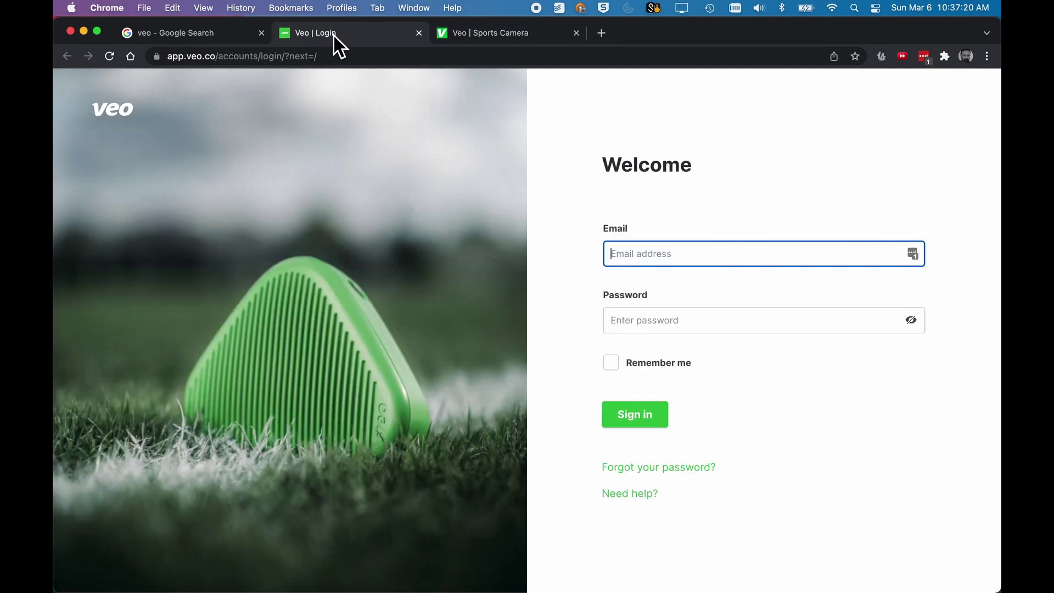
click(181, 34)
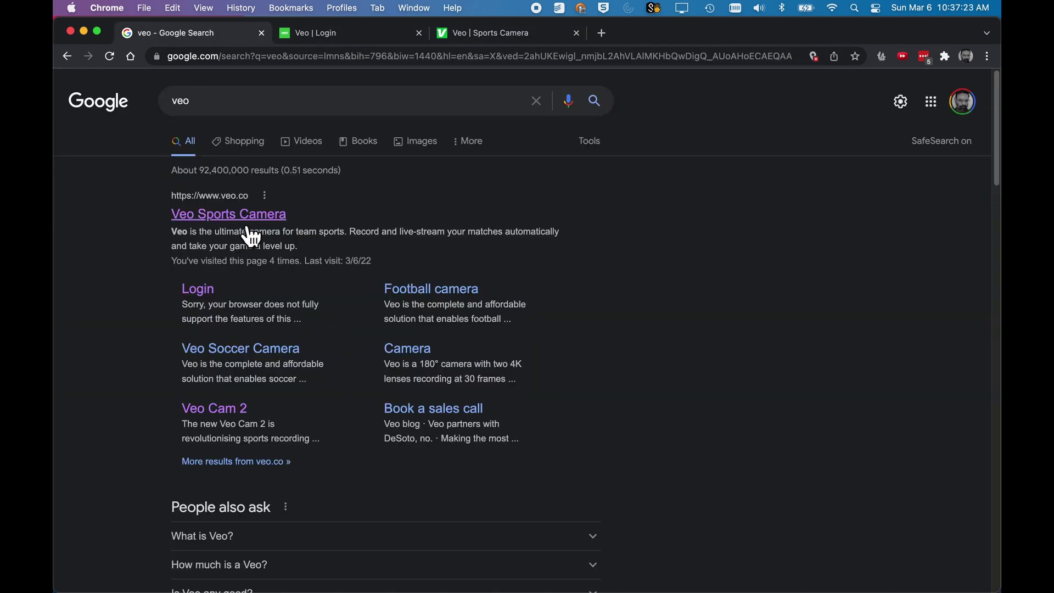
click(335, 35)
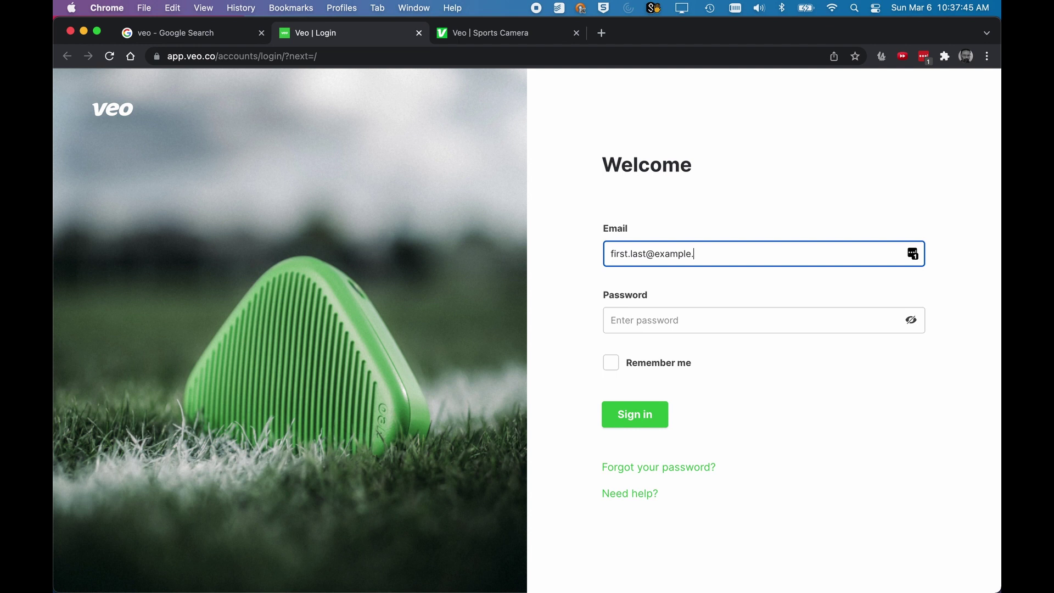
Step: Finish the account e-mail, enter the account password, and sign in to Veo
text(com)
key(Tab)
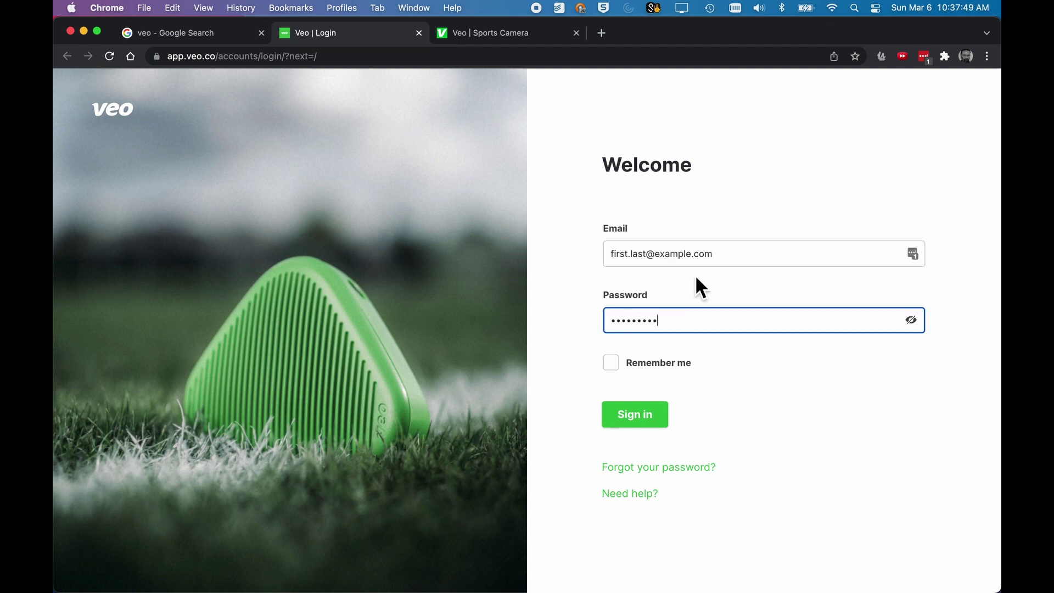
click(653, 421)
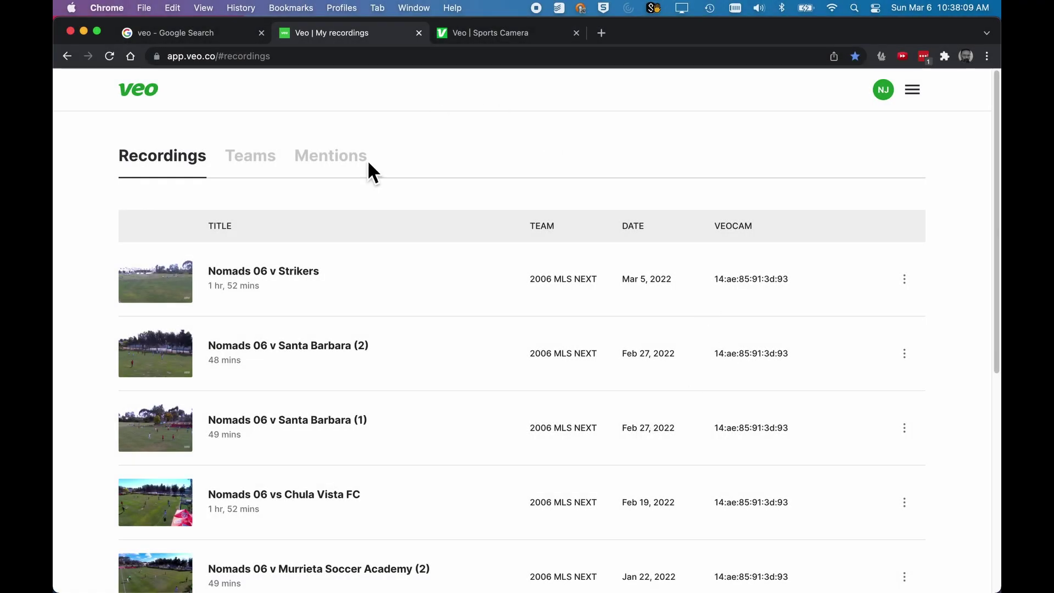
Step: Open the Nomads 06 v Santa Barbara (2) match, pause it, and preview the Share options
click(311, 359)
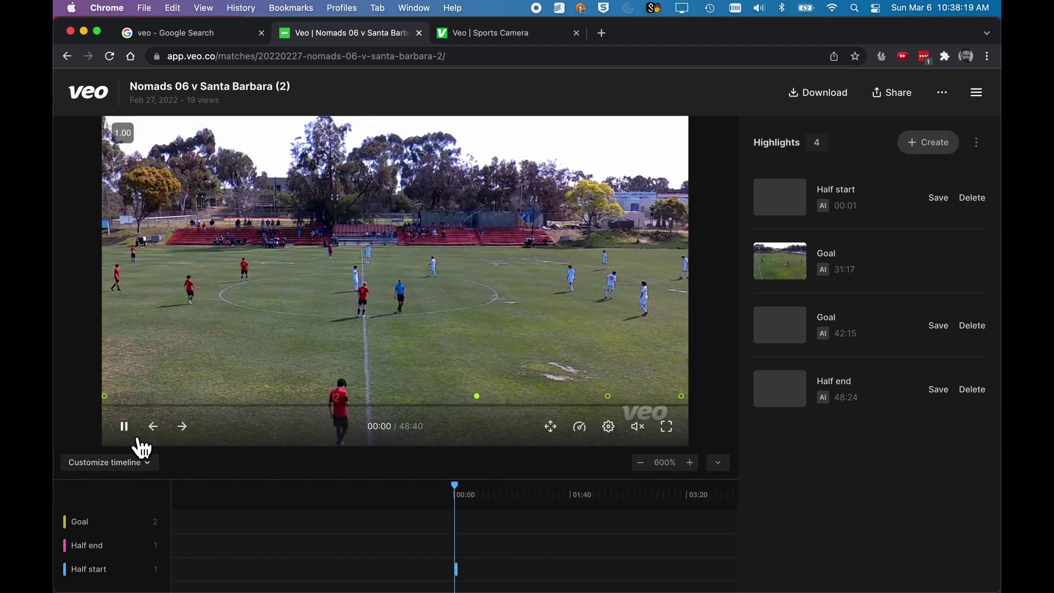
click(135, 435)
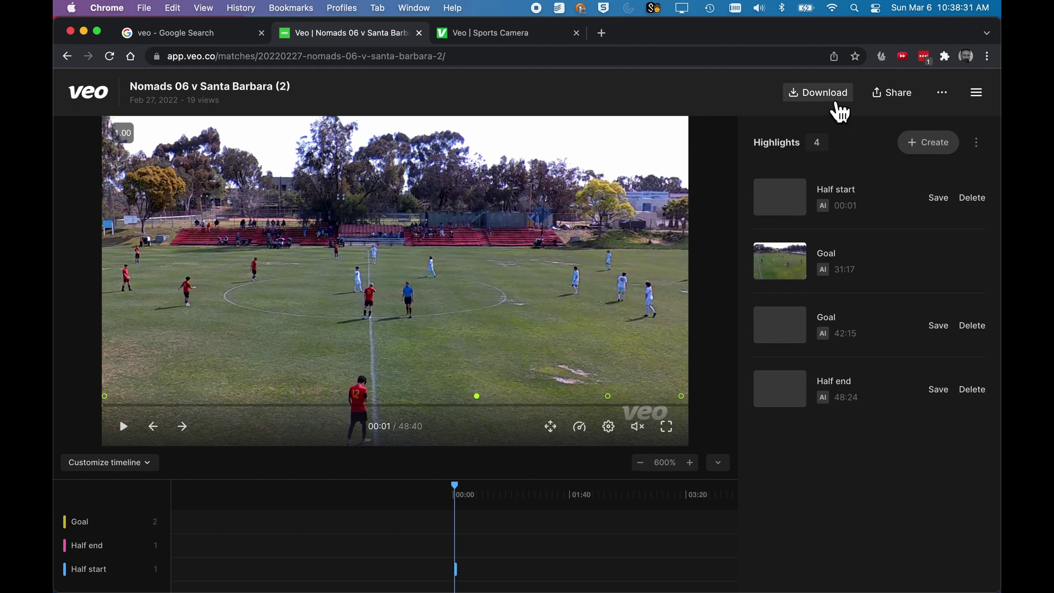
click(903, 102)
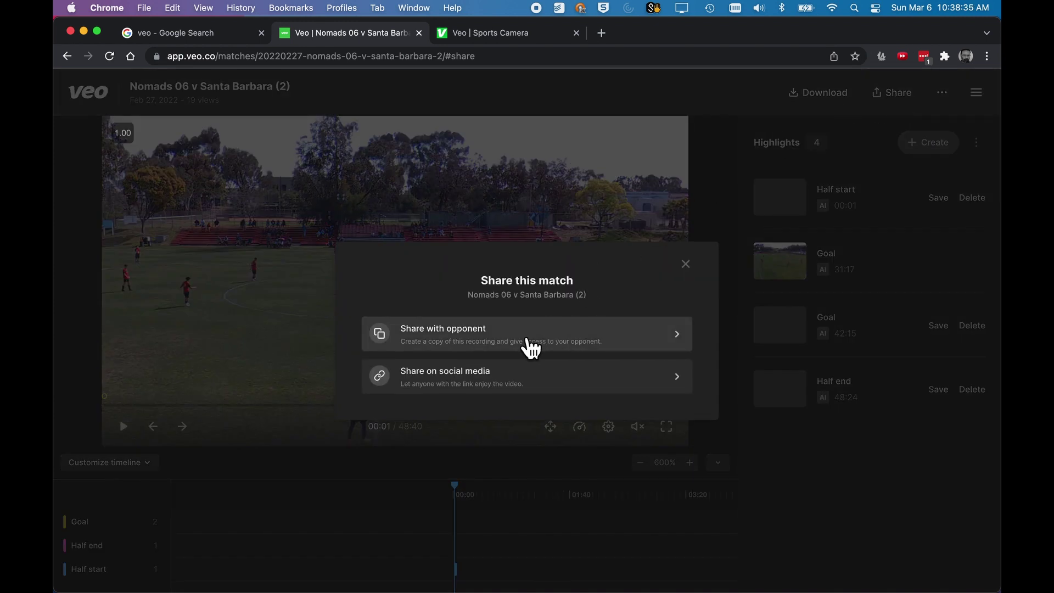
click(687, 266)
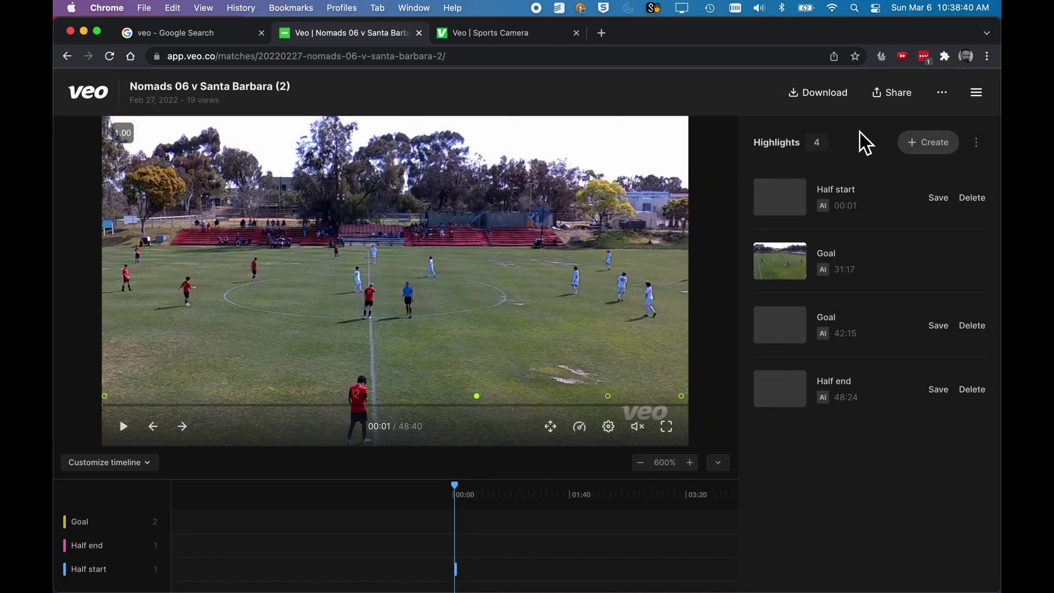
Step: Look through the match's more-options menu and the site navigation panel
click(956, 109)
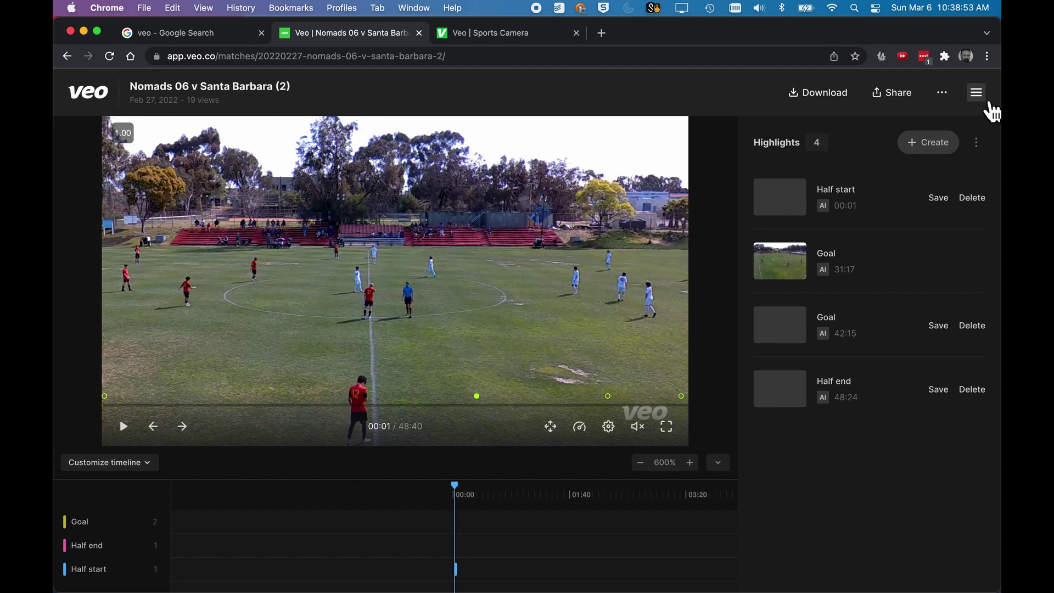
click(988, 104)
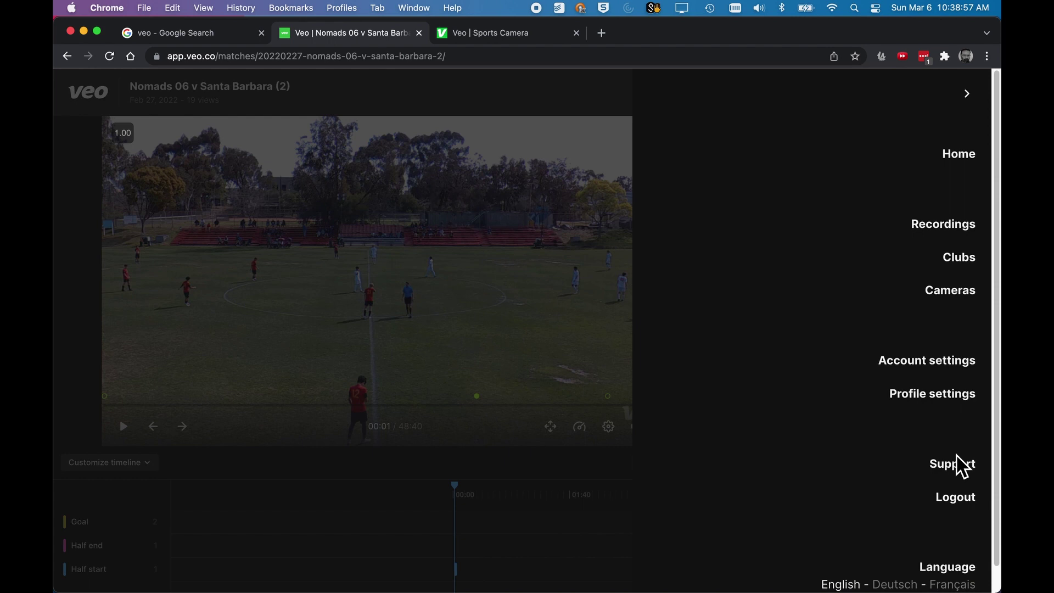
click(976, 104)
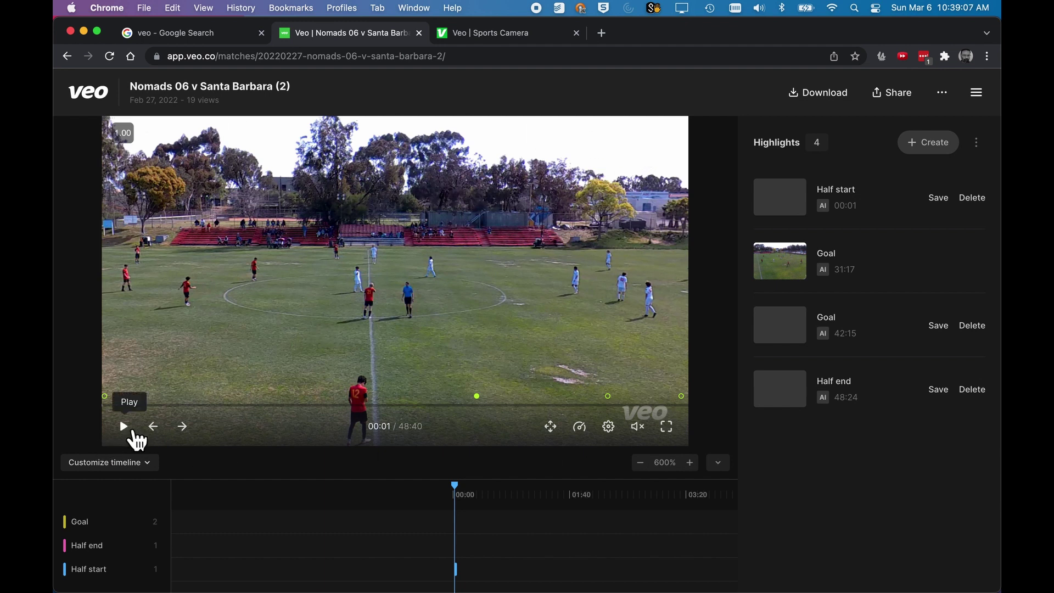
Step: Play the match, pause it at 00:12, and pan the event timeline forward
click(133, 432)
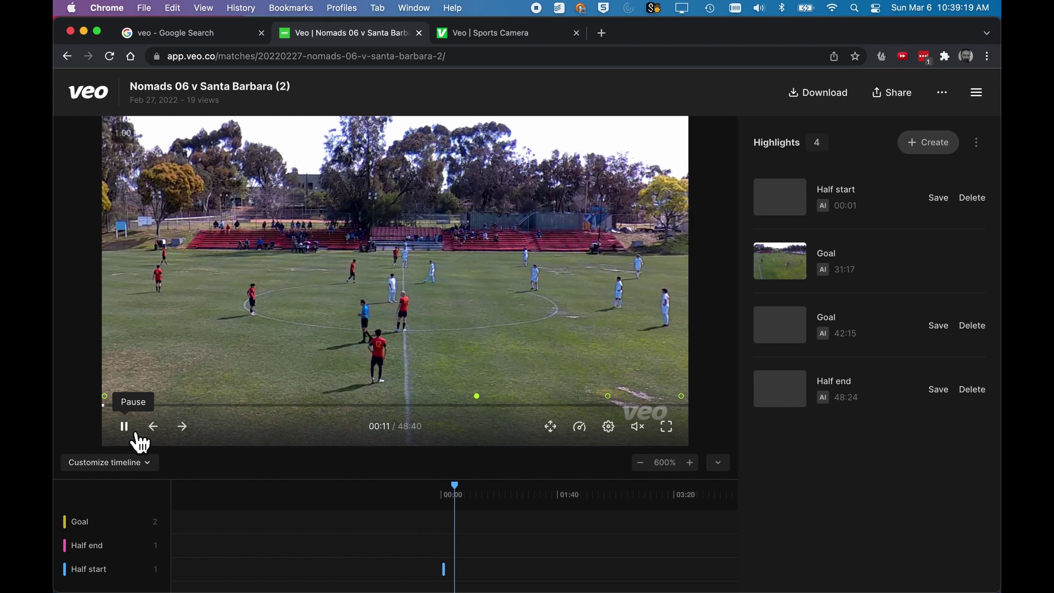
click(136, 435)
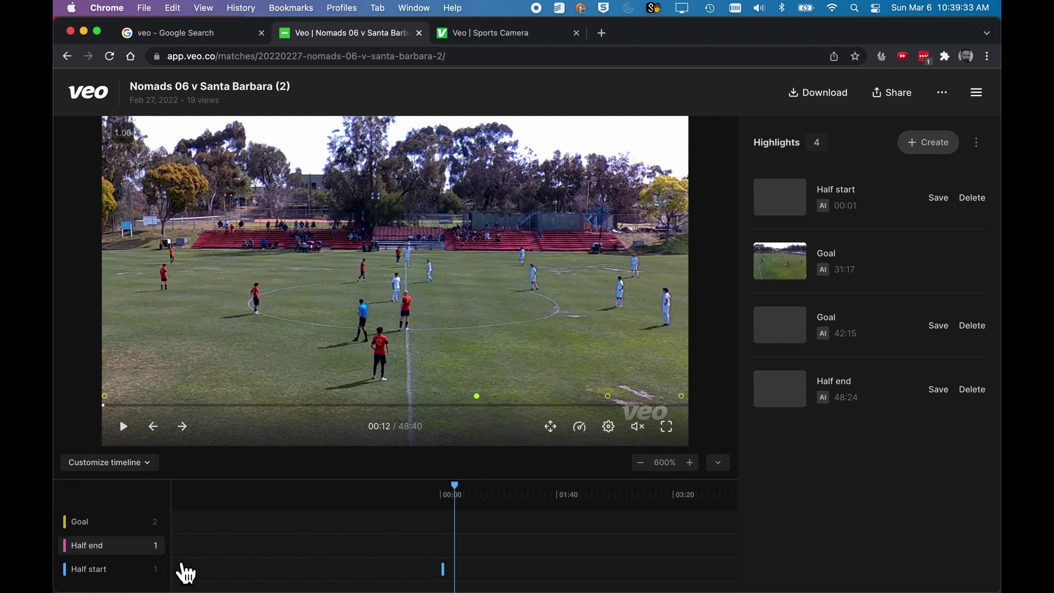
drag(538, 509, 476, 506)
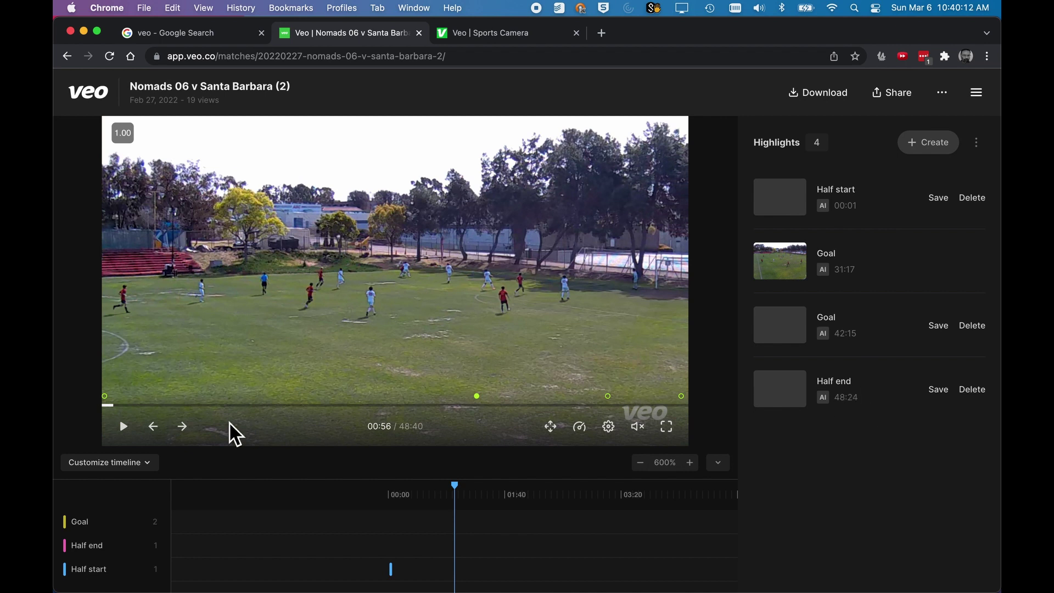
Step: Skip ahead to the 31:17 Goal highlight and pause just after it
click(194, 435)
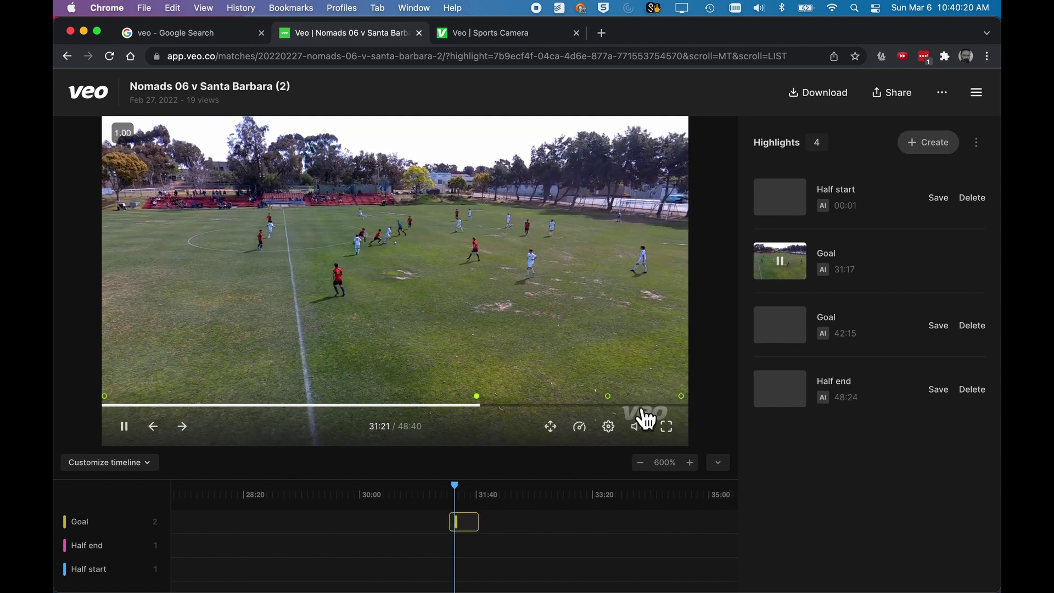
click(132, 434)
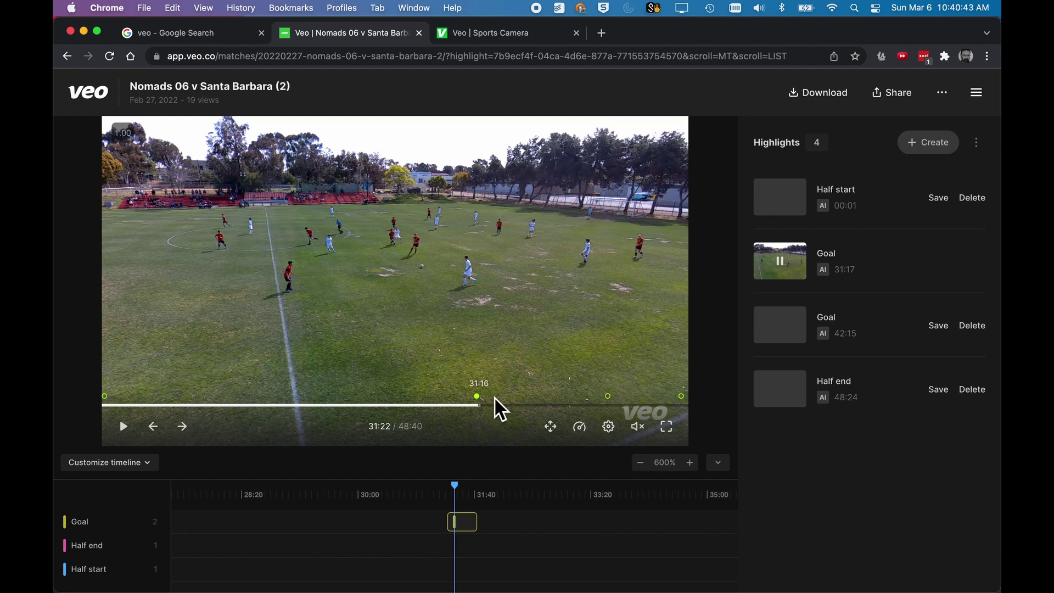
Step: Switch to the Interactive Player and pan the camera across the pitch and back toward midfield
click(562, 434)
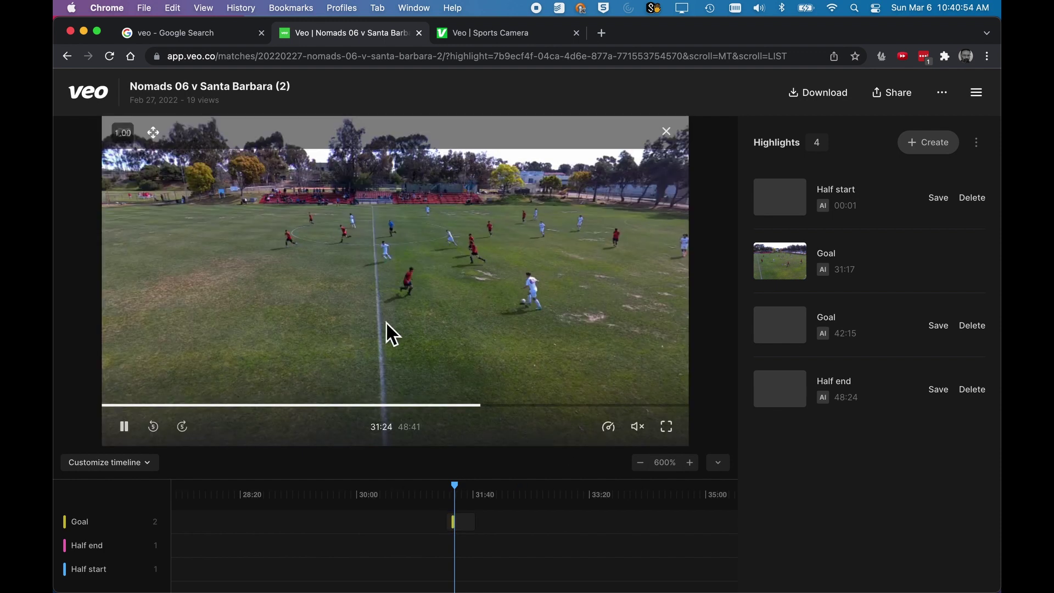
mouse_move(378, 315)
mouse_down()
mouse_move(665, 339)
mouse_move(568, 324)
mouse_move(339, 318)
mouse_move(101, 331)
mouse_up()
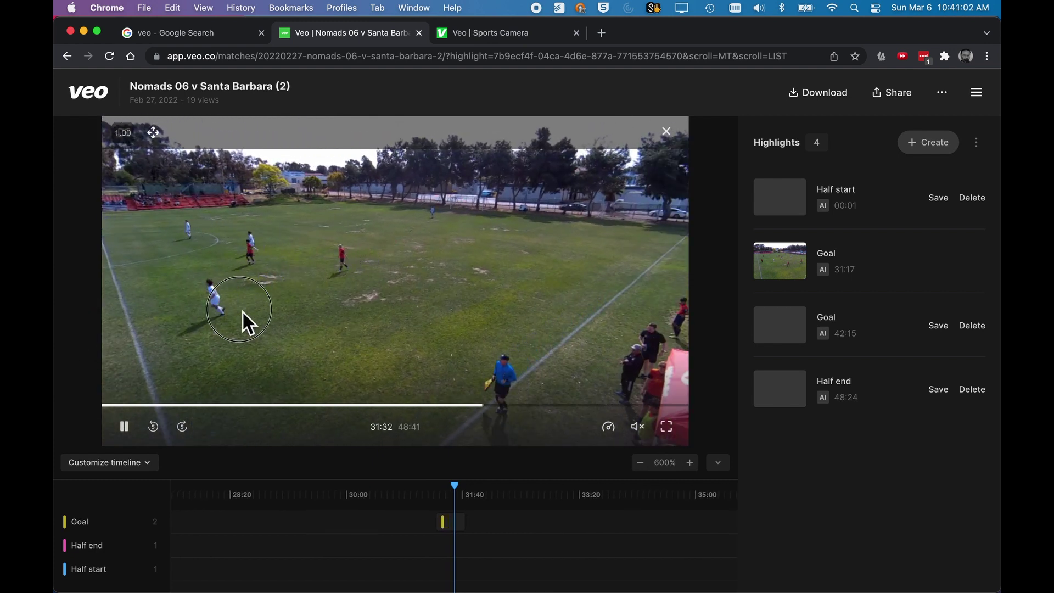
drag(242, 312, 474, 317)
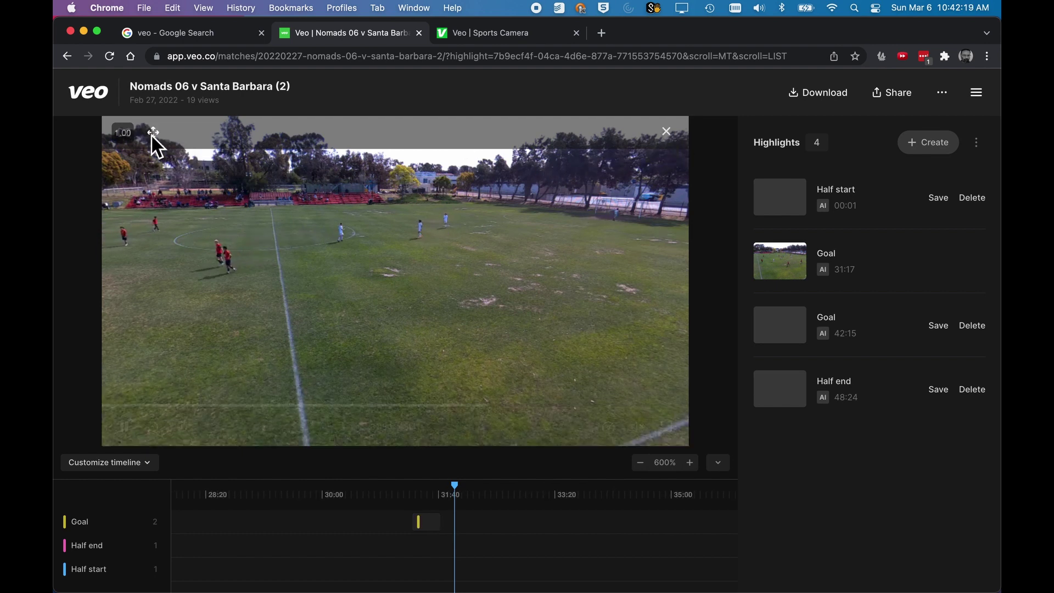
Step: Leave the interactive player and set the playback speed to 4x
click(667, 134)
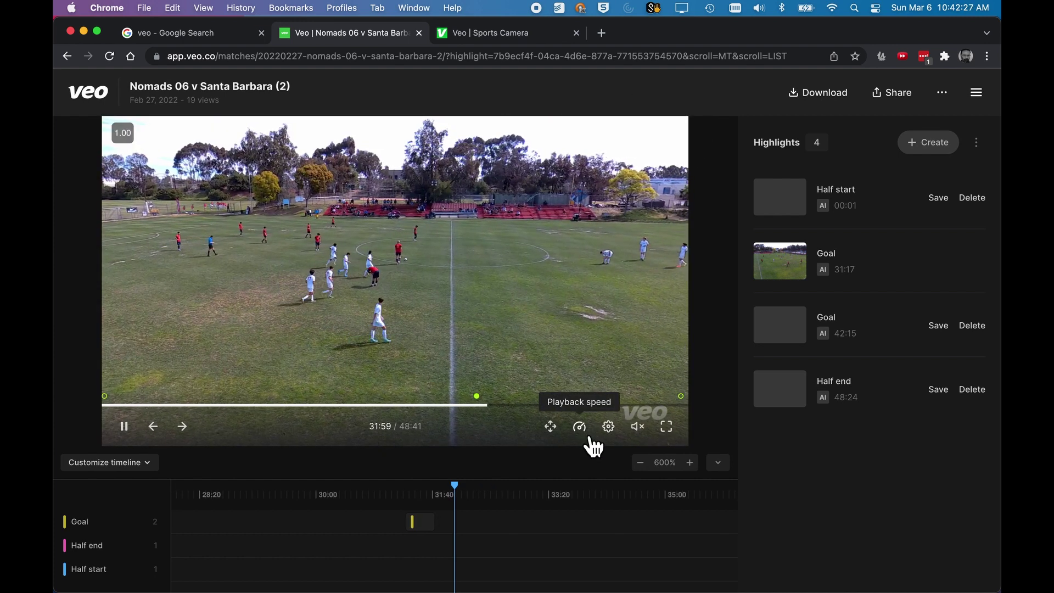
click(589, 437)
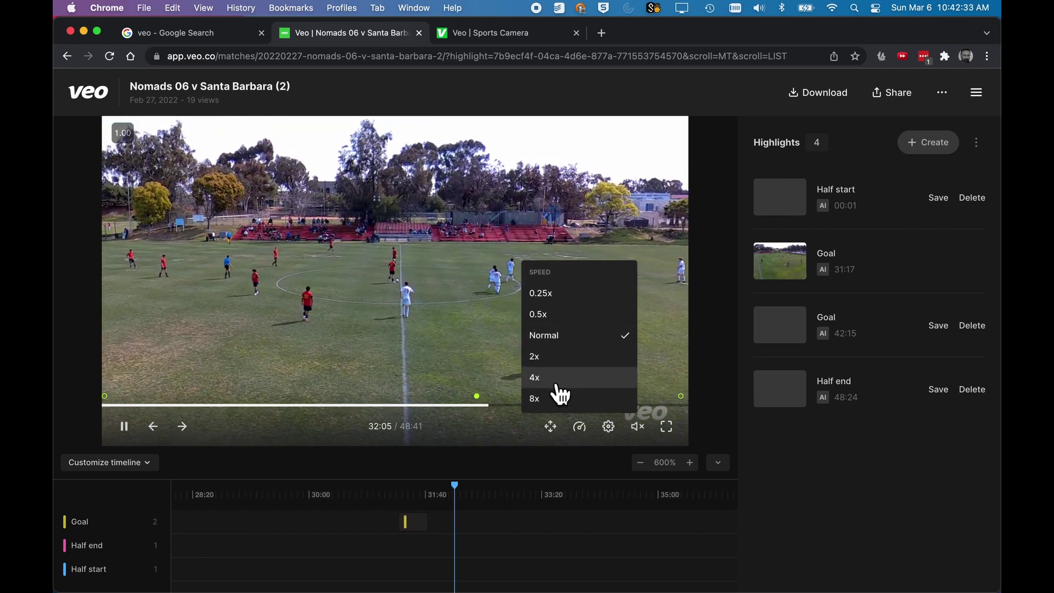
click(555, 380)
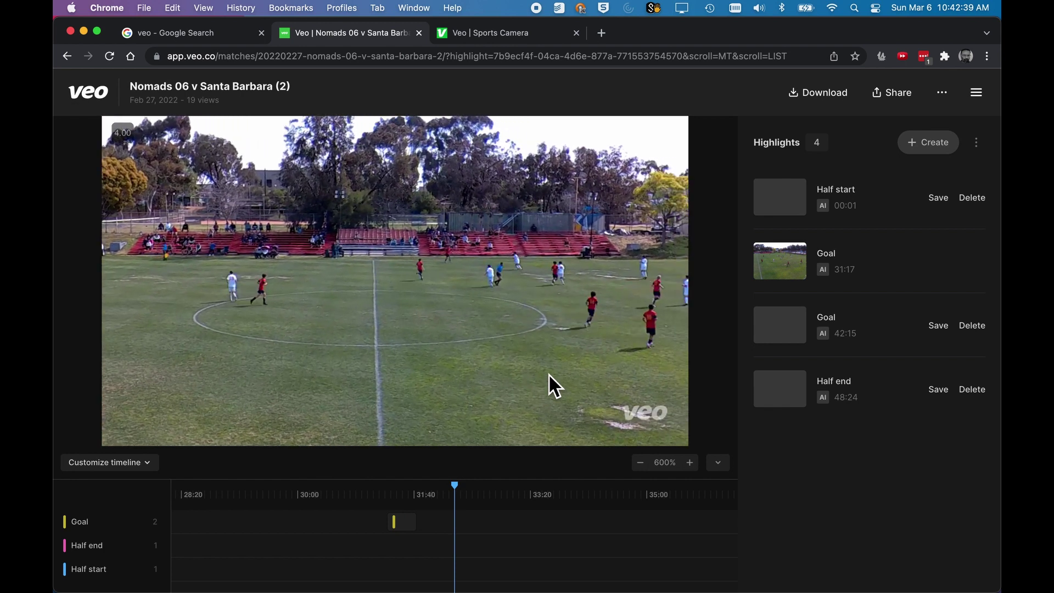
Step: Set the video quality to 480p, pause playback, and unmute the sound
click(548, 382)
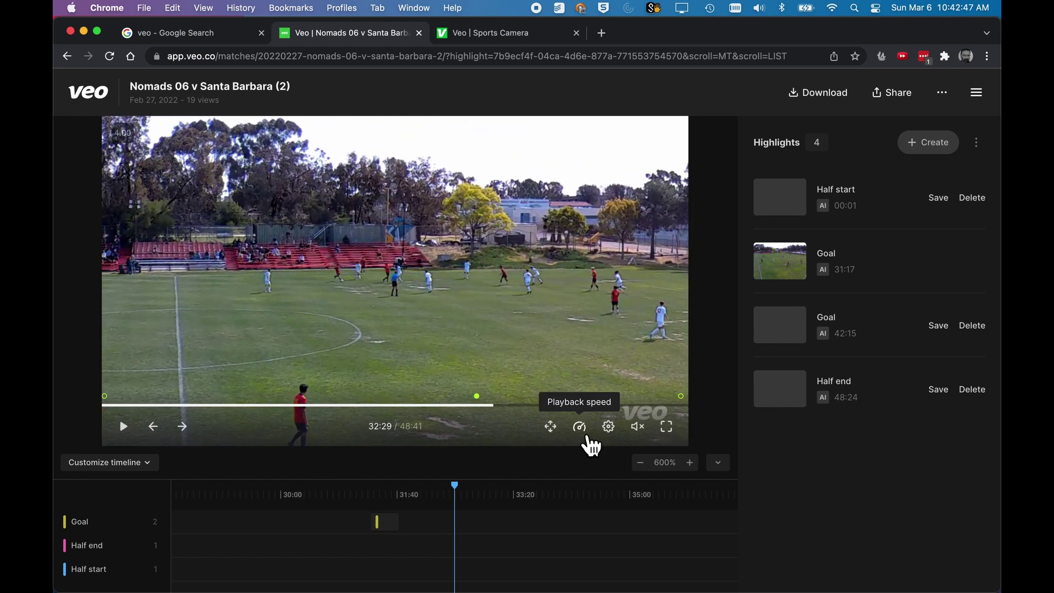
click(620, 437)
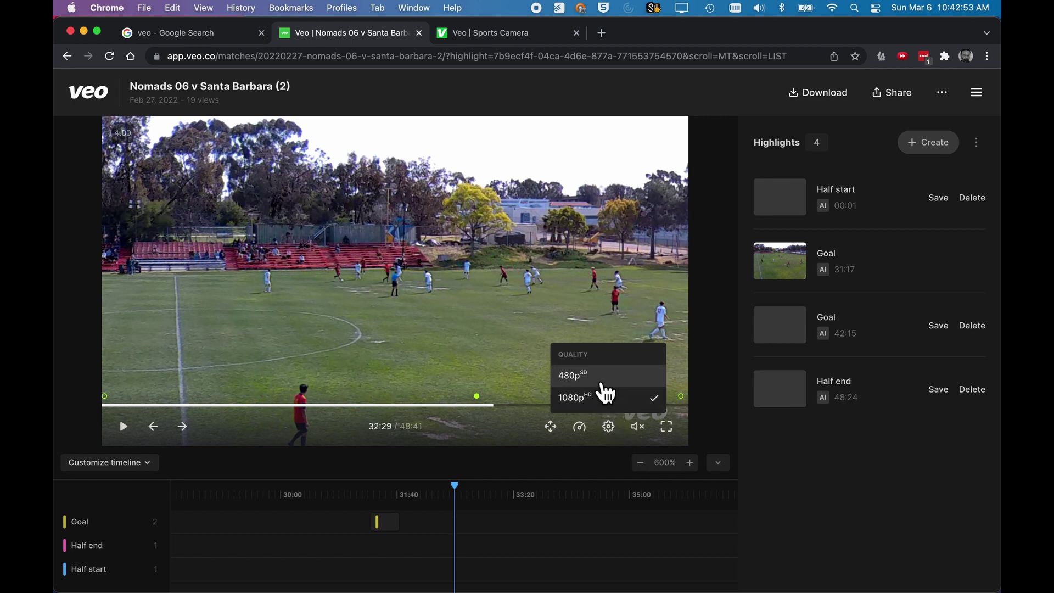
click(601, 383)
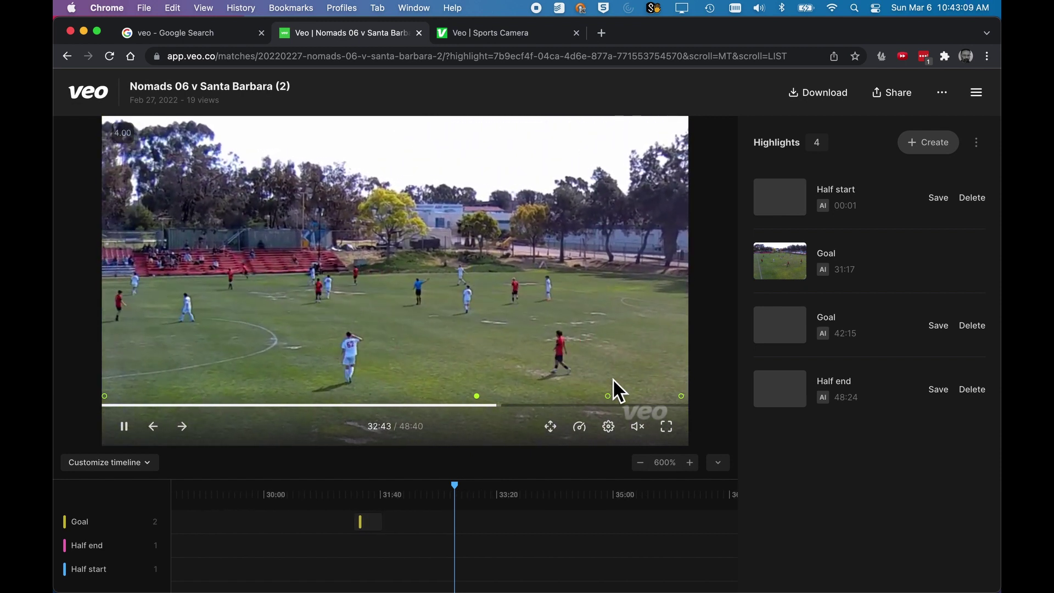
key(space)
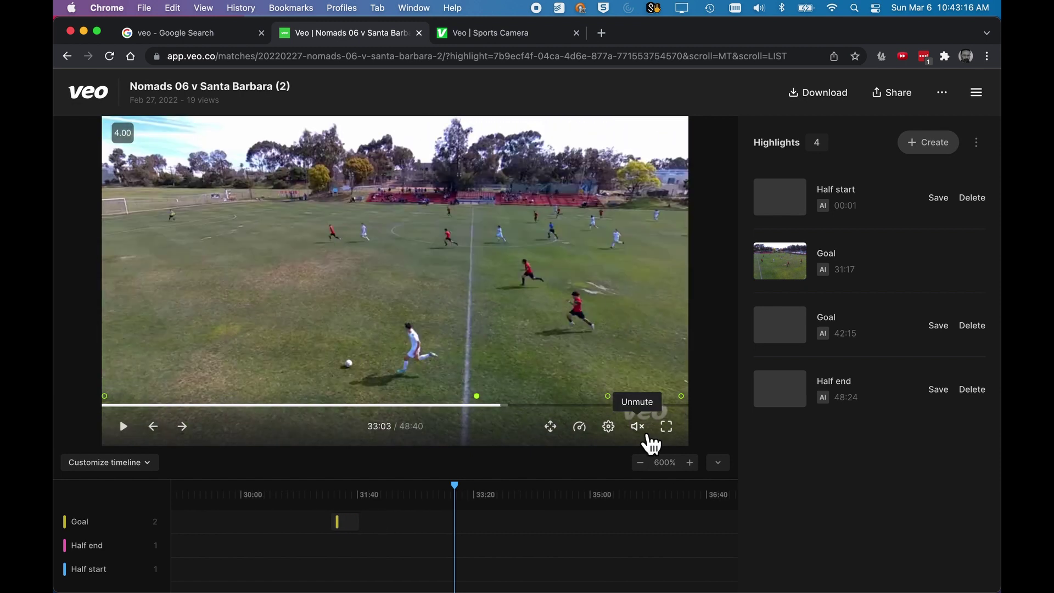
click(651, 443)
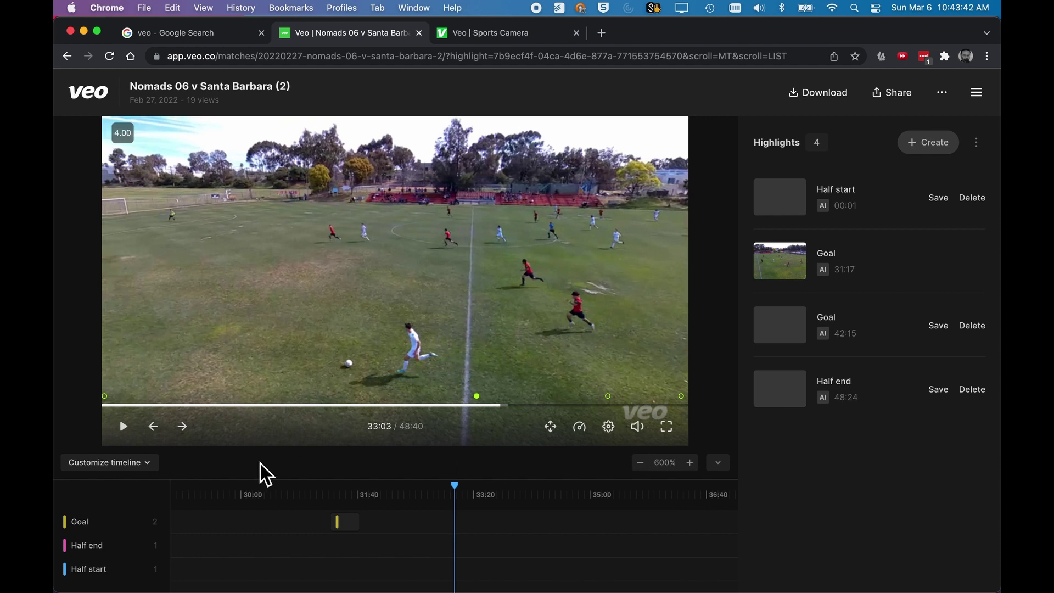
Step: Hide and restore the highlight timeline, then zoom it out to 95%
click(728, 473)
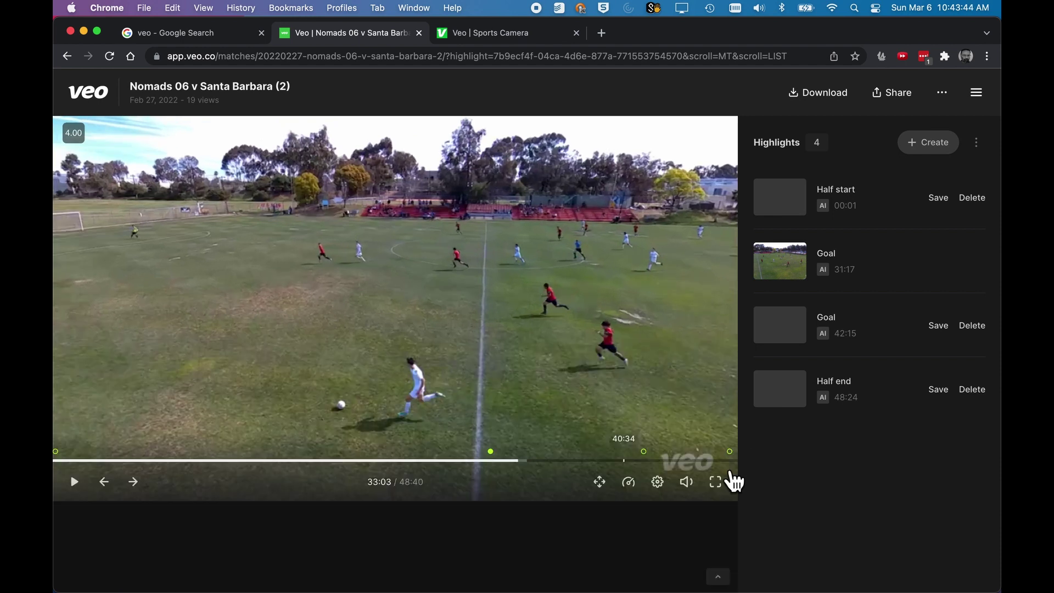
click(728, 577)
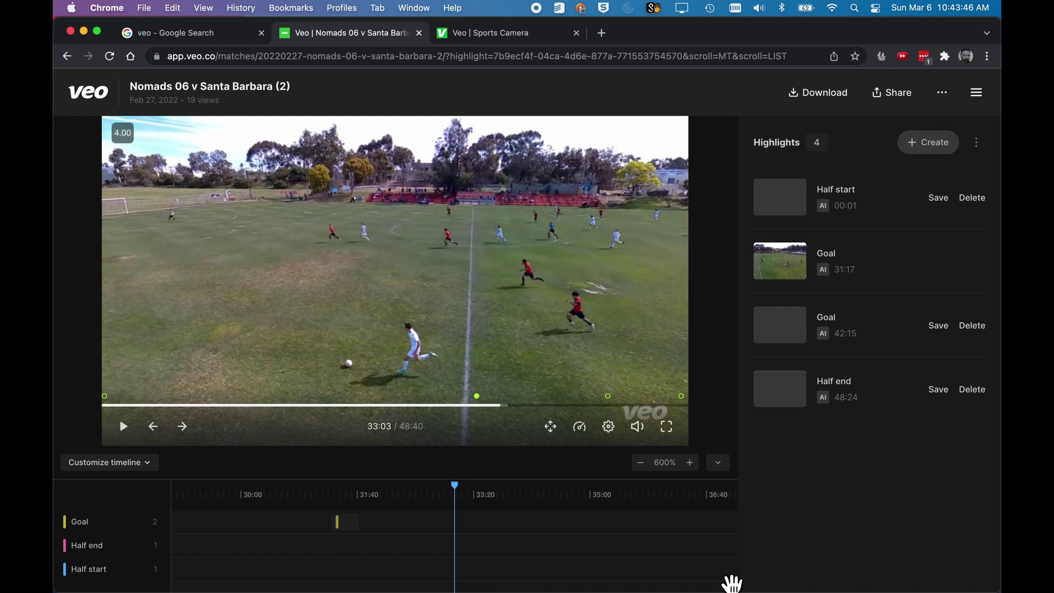
click(652, 470)
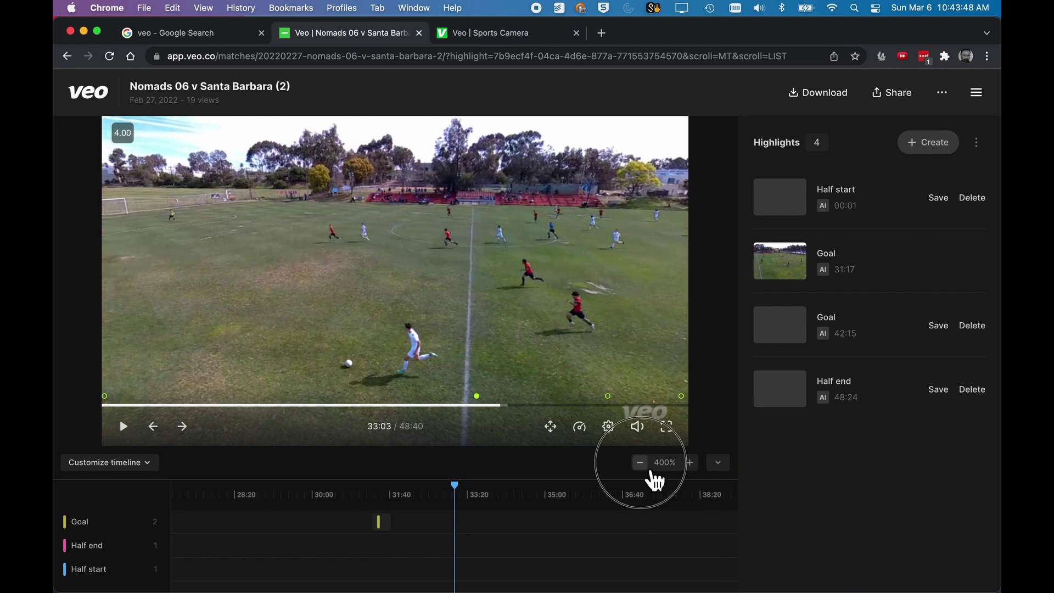
click(651, 471)
click(652, 470)
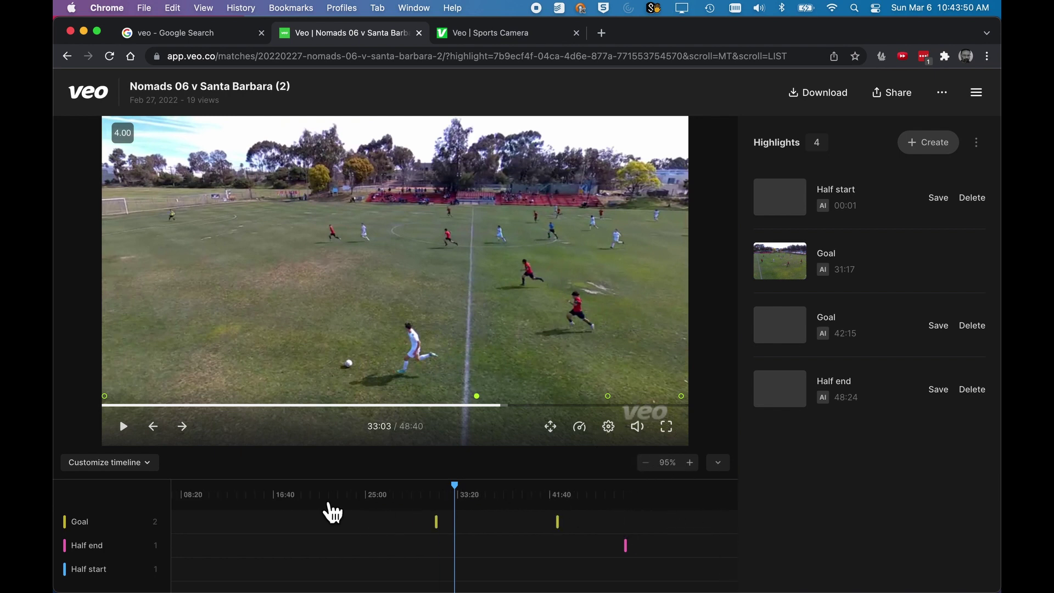
click(692, 467)
click(649, 469)
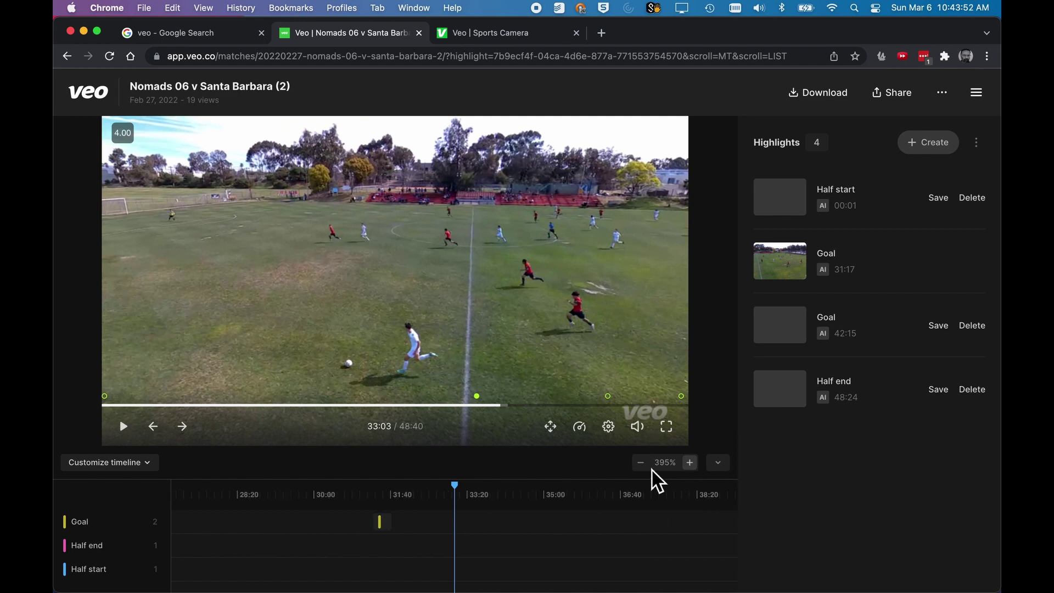
click(649, 469)
click(649, 469)
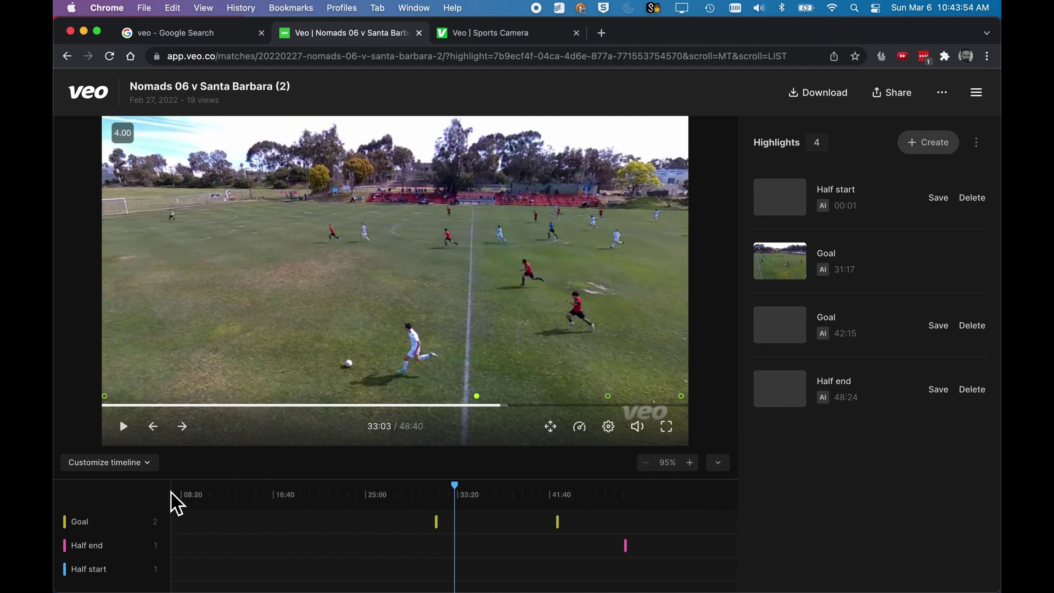
Step: Sort timeline highlights by Players, then switch the sorting back to Tags
click(157, 470)
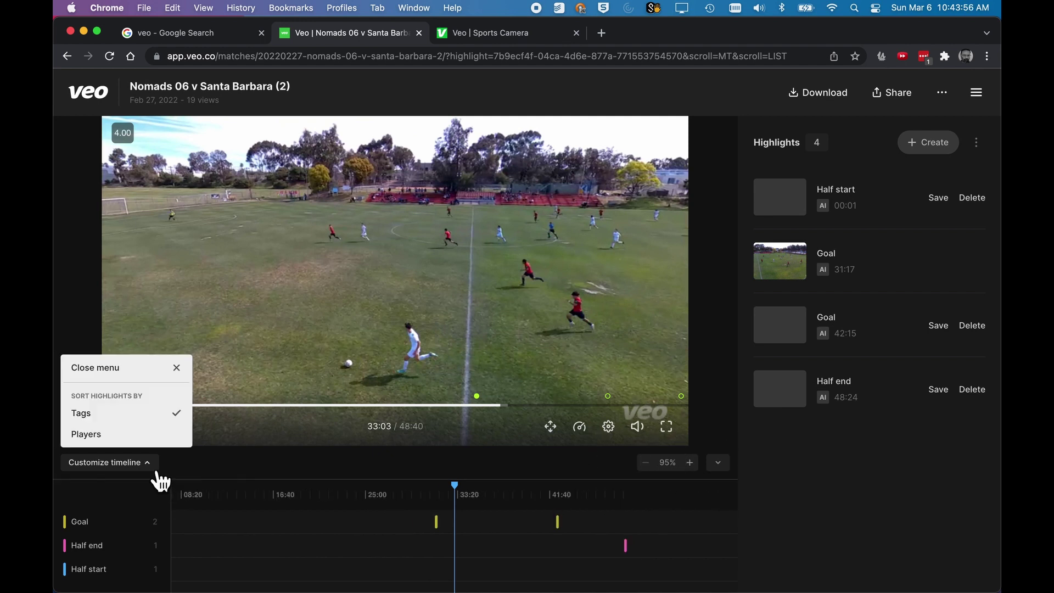
click(158, 472)
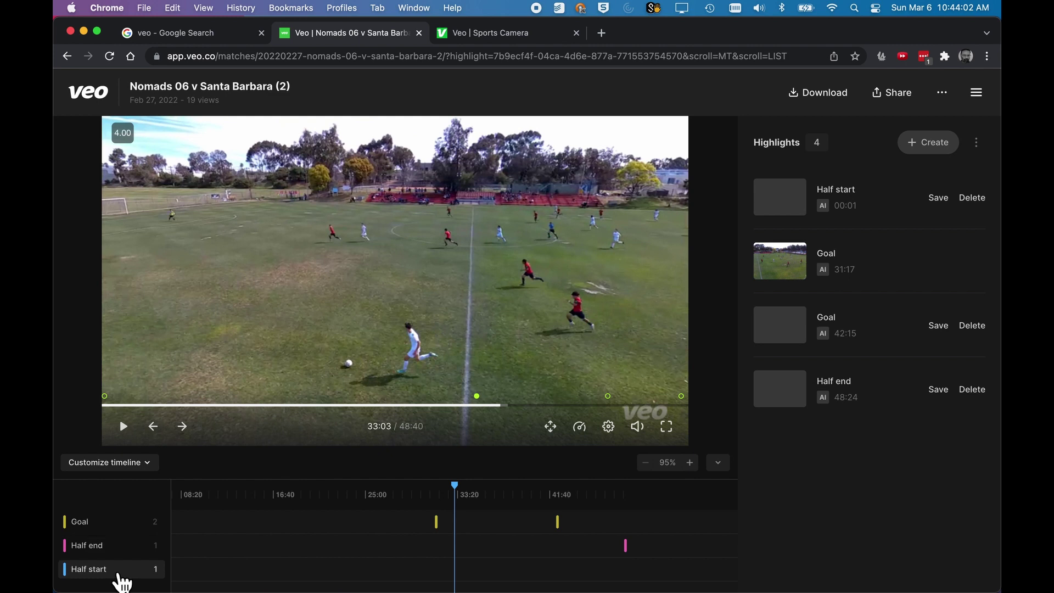
click(148, 465)
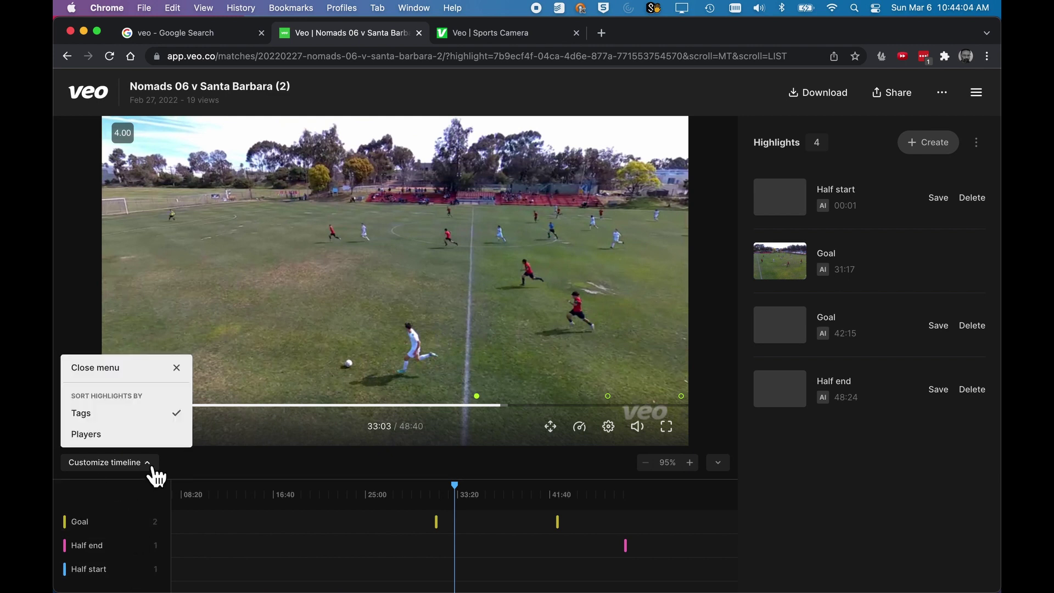
click(128, 439)
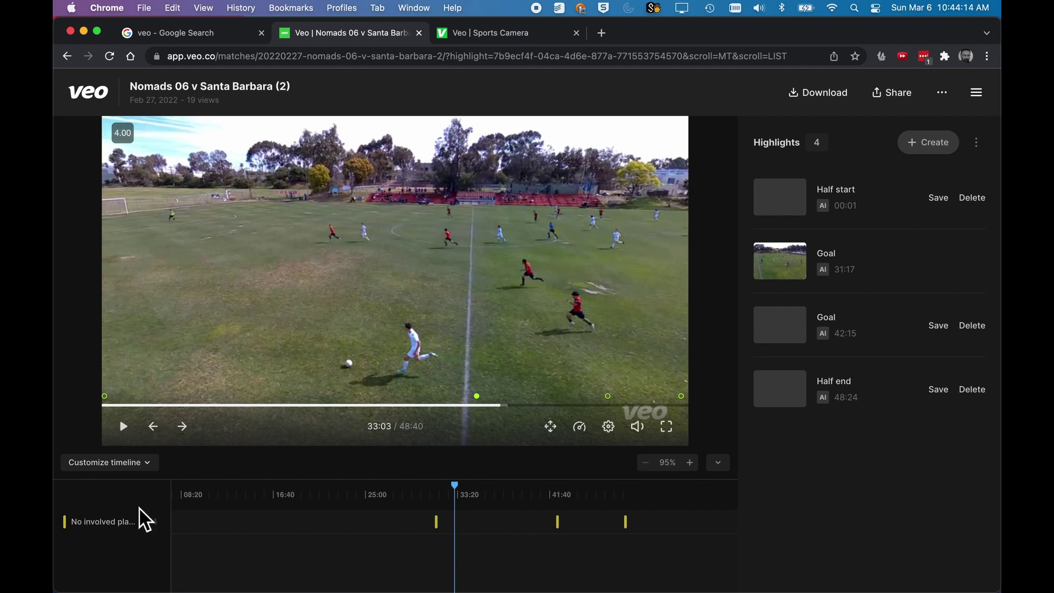
click(147, 468)
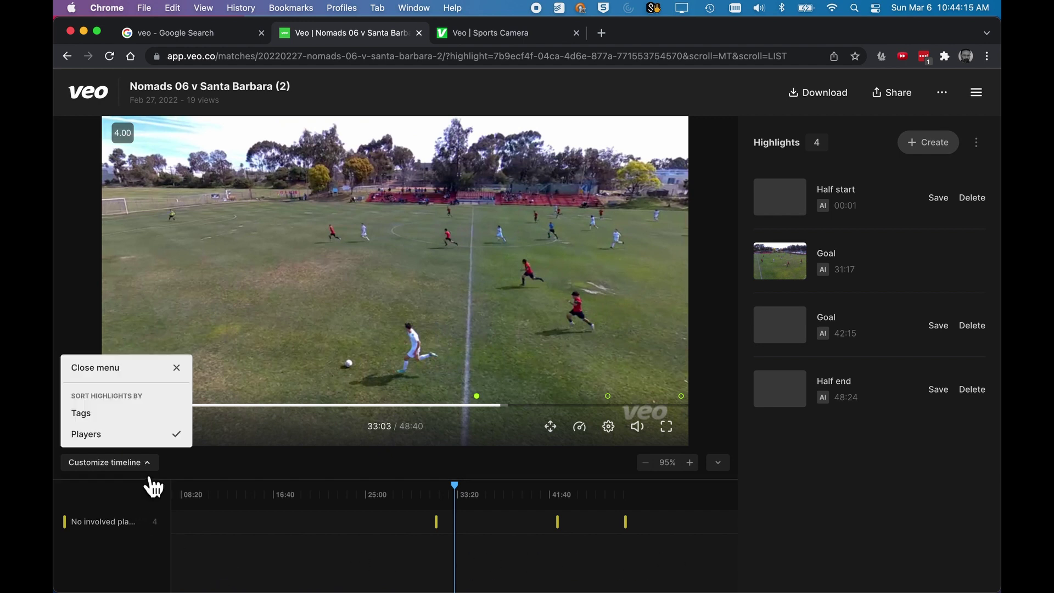
click(114, 422)
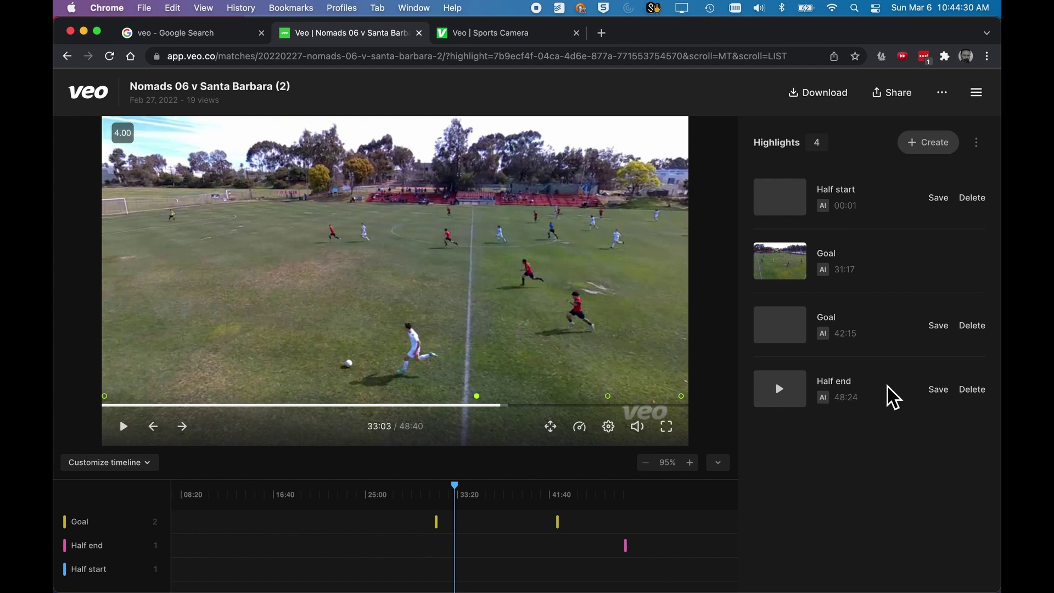
mouse_move(828, 213)
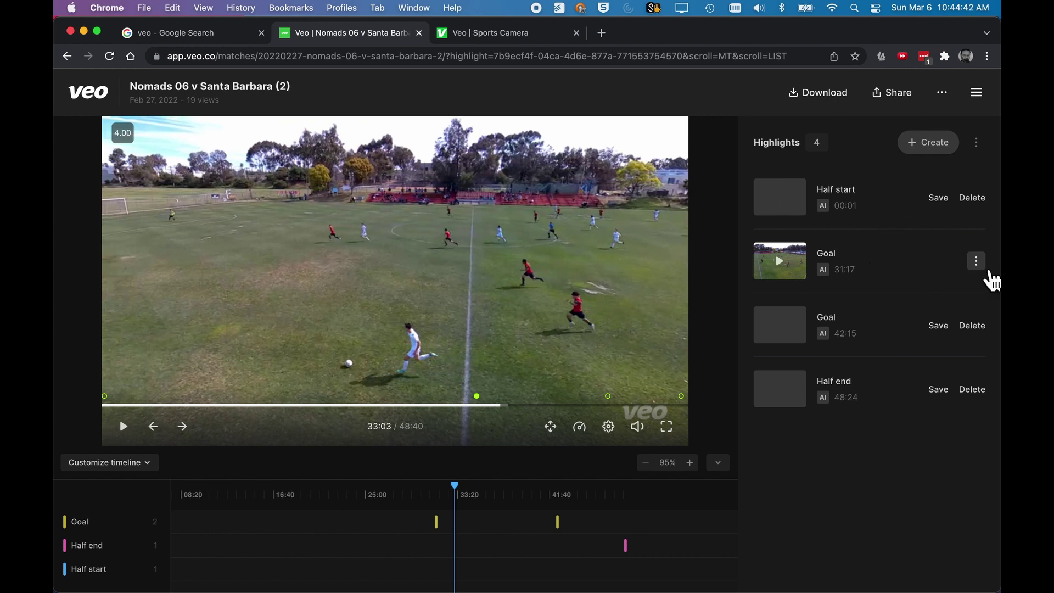
click(976, 262)
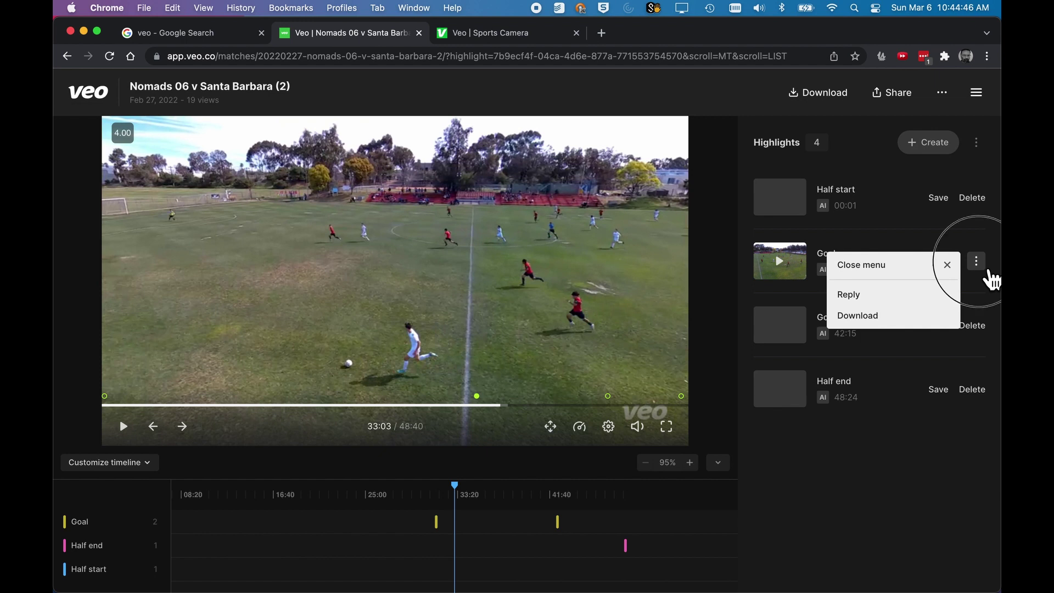
click(988, 272)
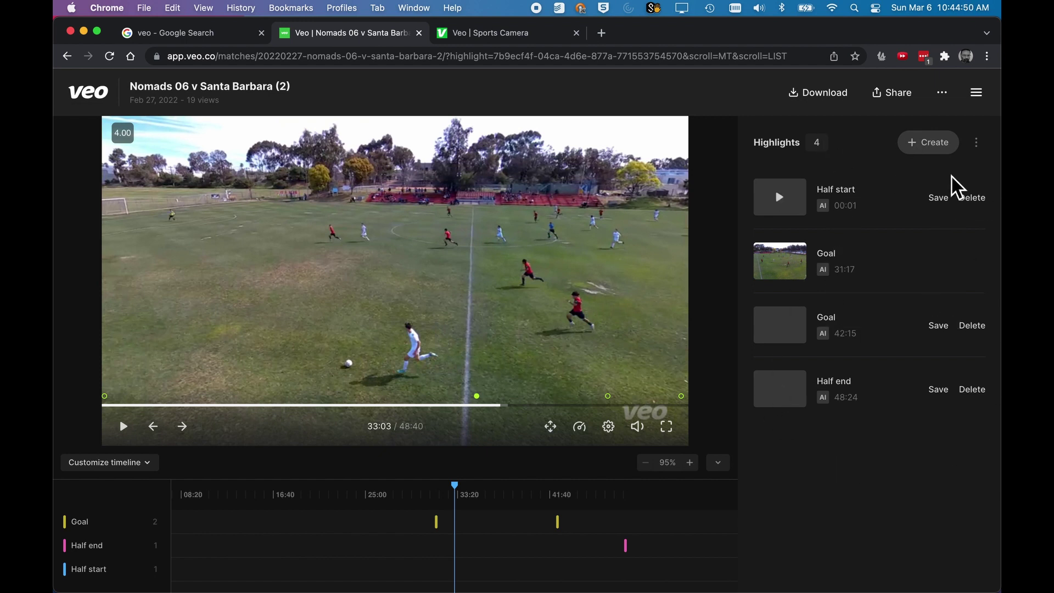
click(985, 149)
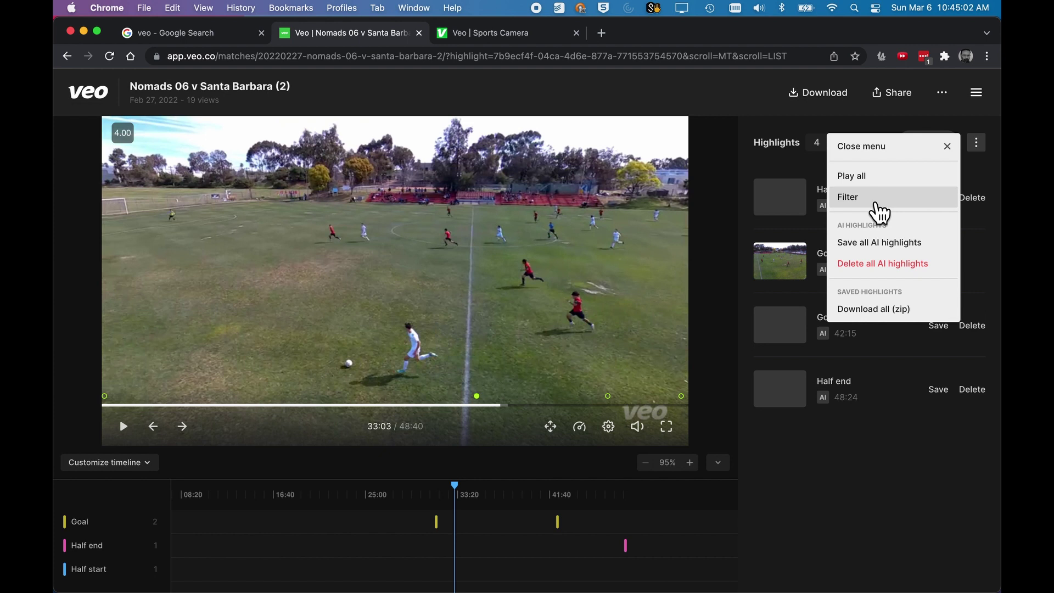
click(986, 151)
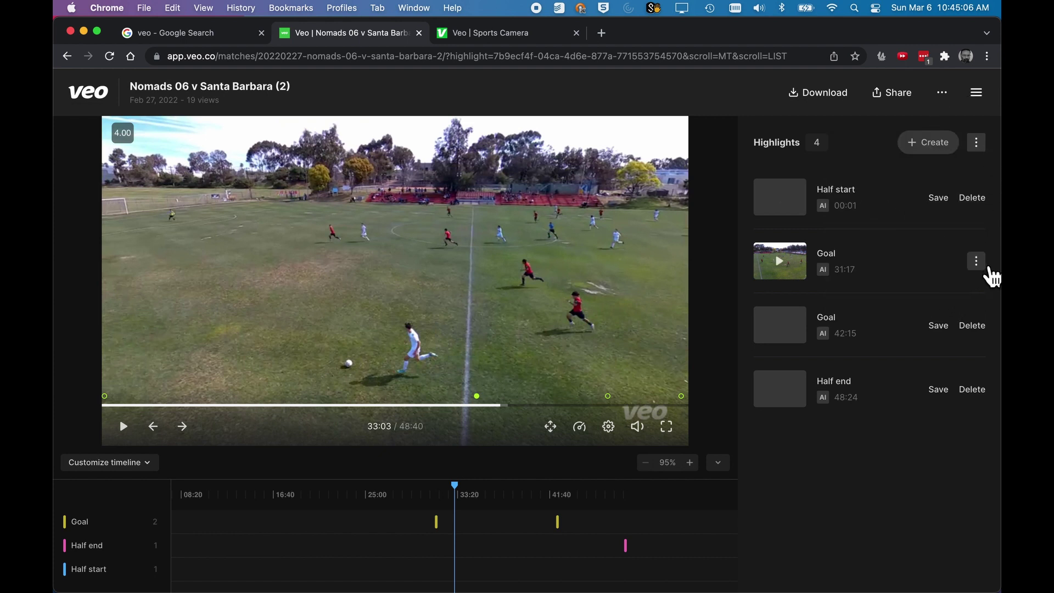
click(981, 265)
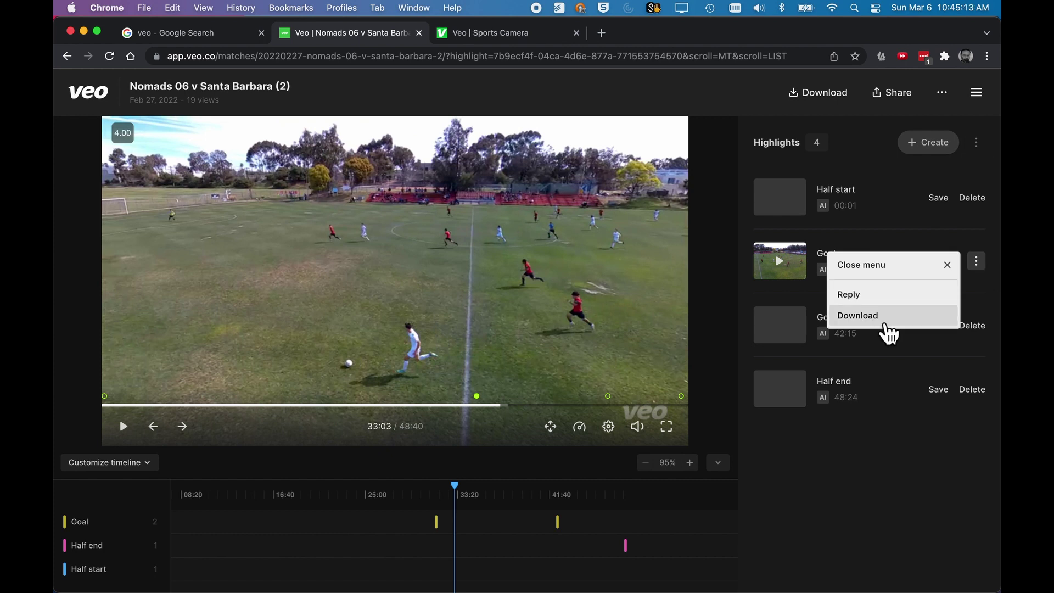
click(936, 480)
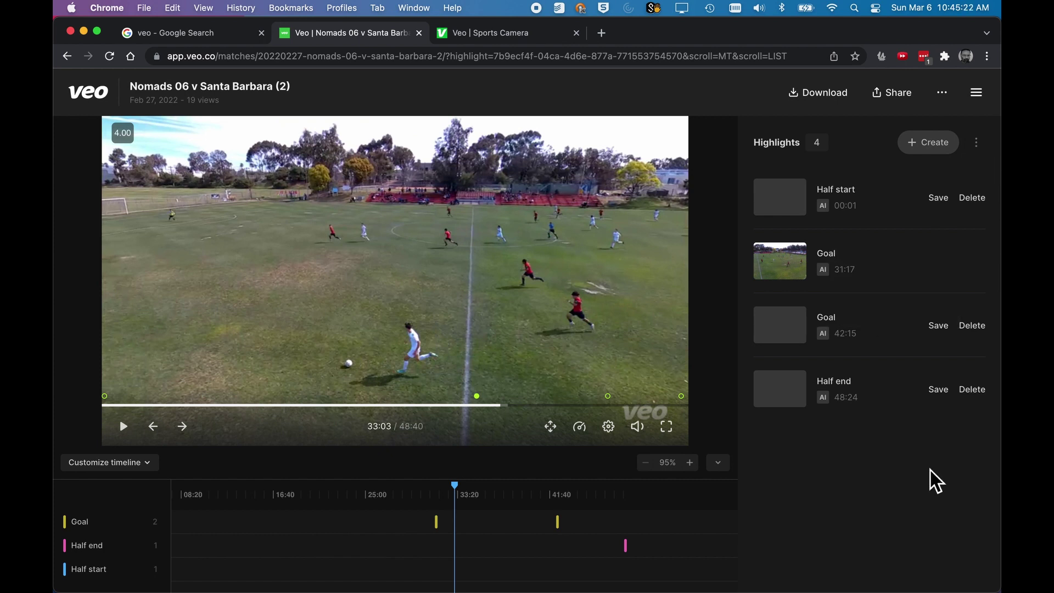